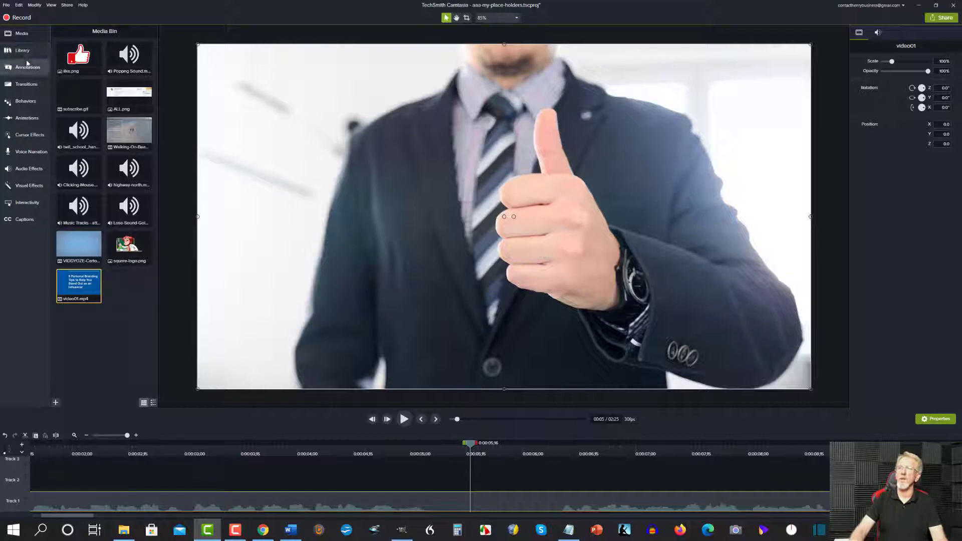
- Split video01 at the playhead, add a Page roll transition at the cut, and play it back
click(29, 85)
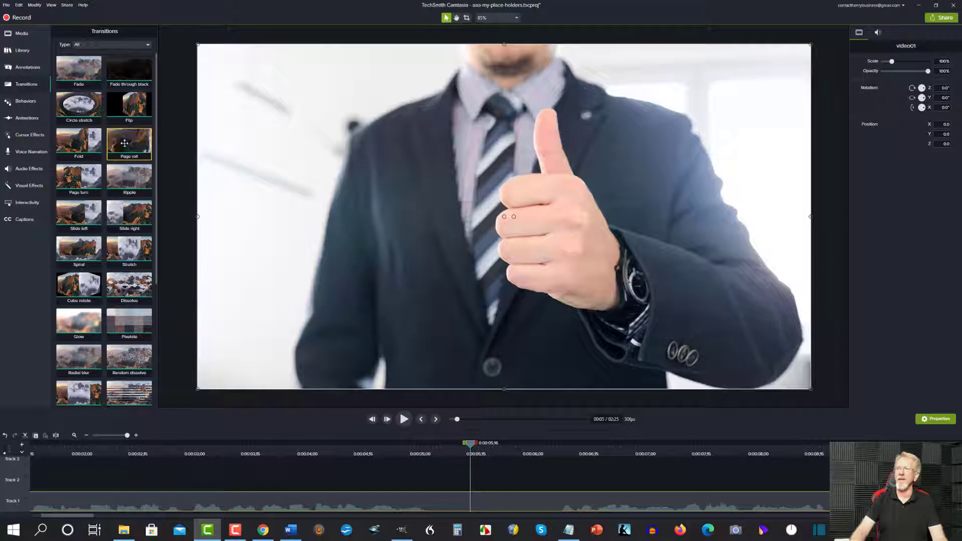
mouse_move(125, 138)
mouse_down()
mouse_move(211, 280)
mouse_move(460, 472)
mouse_move(120, 155)
mouse_up()
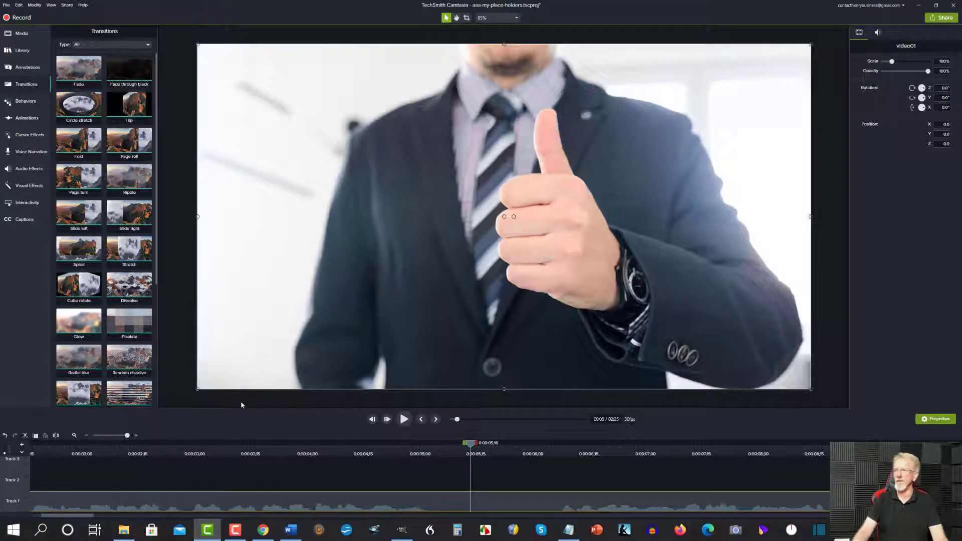
click(57, 435)
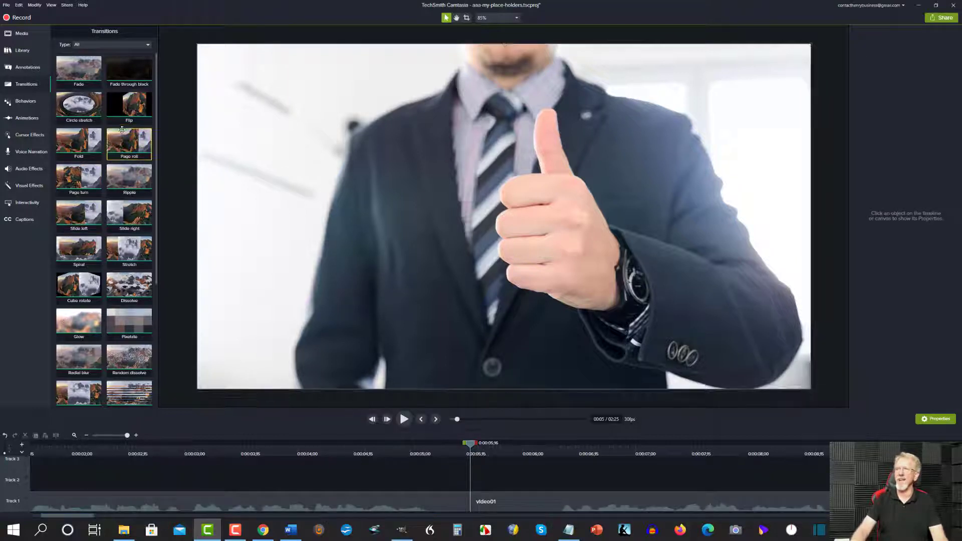
drag(121, 130, 485, 513)
drag(470, 445, 352, 450)
click(401, 421)
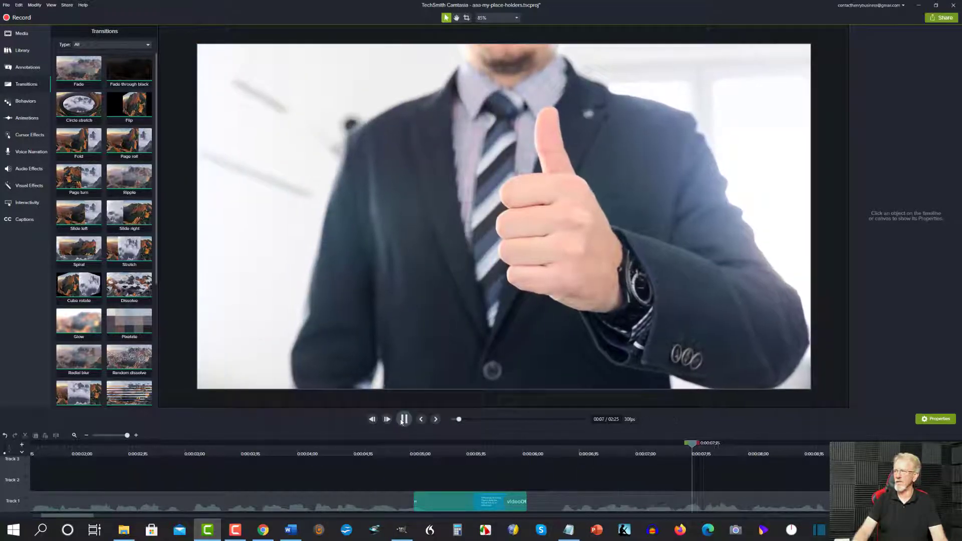
click(403, 419)
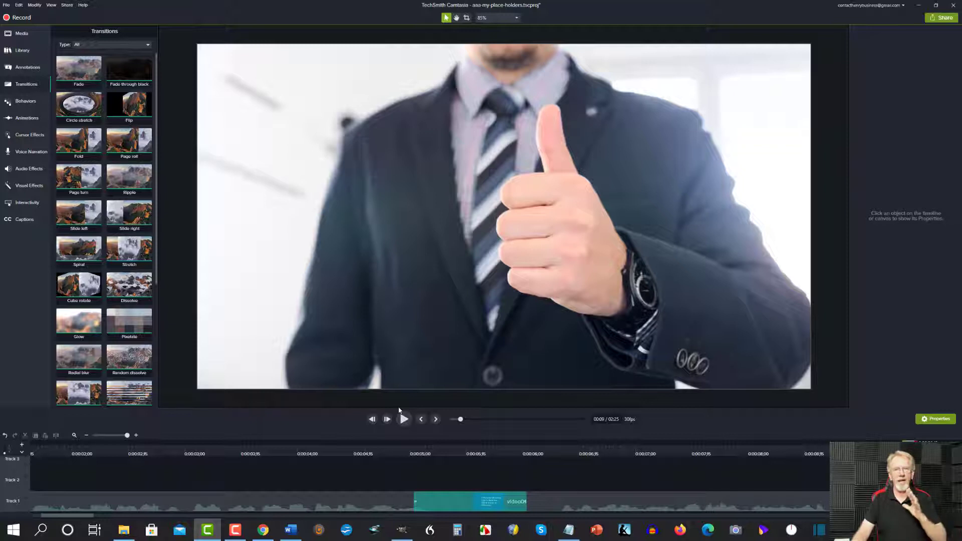
- Add square-logo.png to Track 2 at the start of the timeline, above video01
click(23, 33)
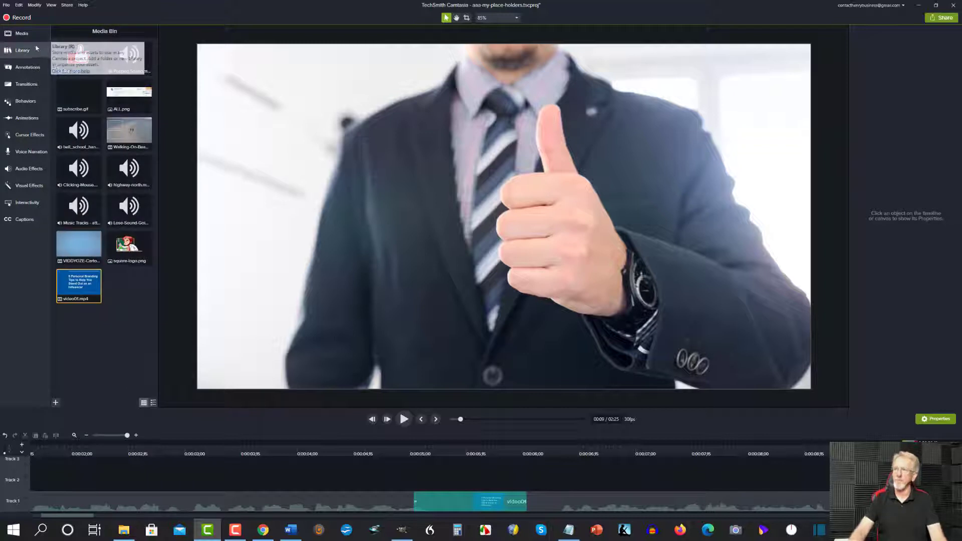
drag(128, 254, 5, 495)
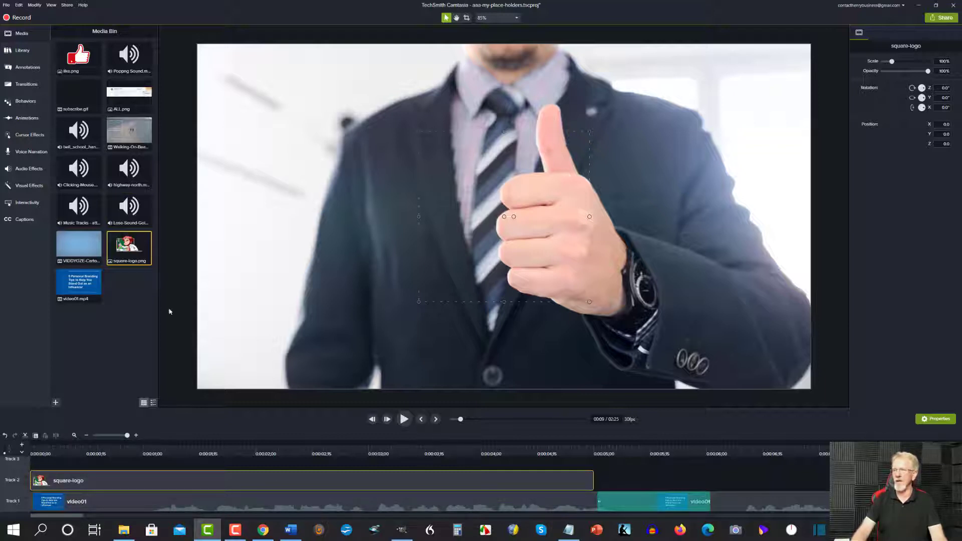
click(138, 447)
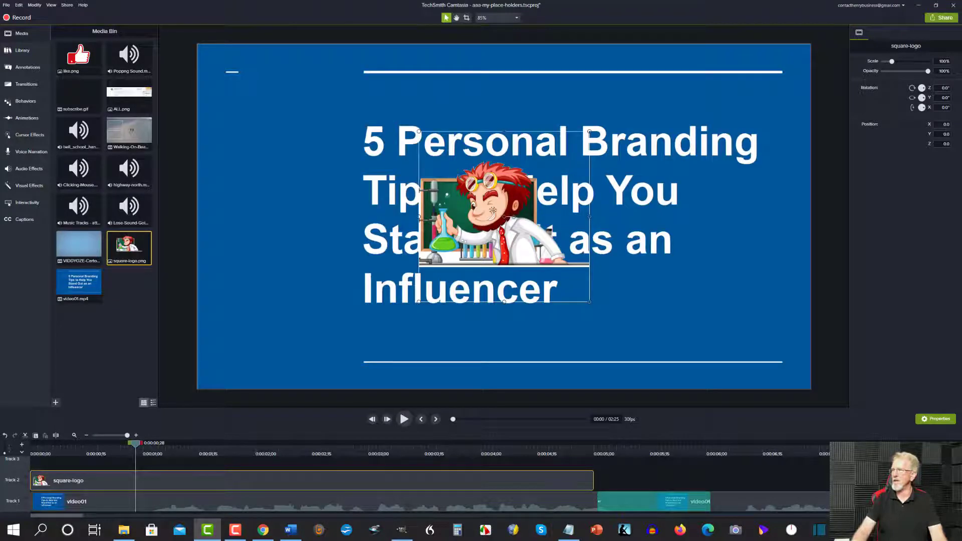
- Fit the logo into the lower-right corner of the canvas at about 50% scale and set its opacity to 40%
drag(487, 215, 707, 303)
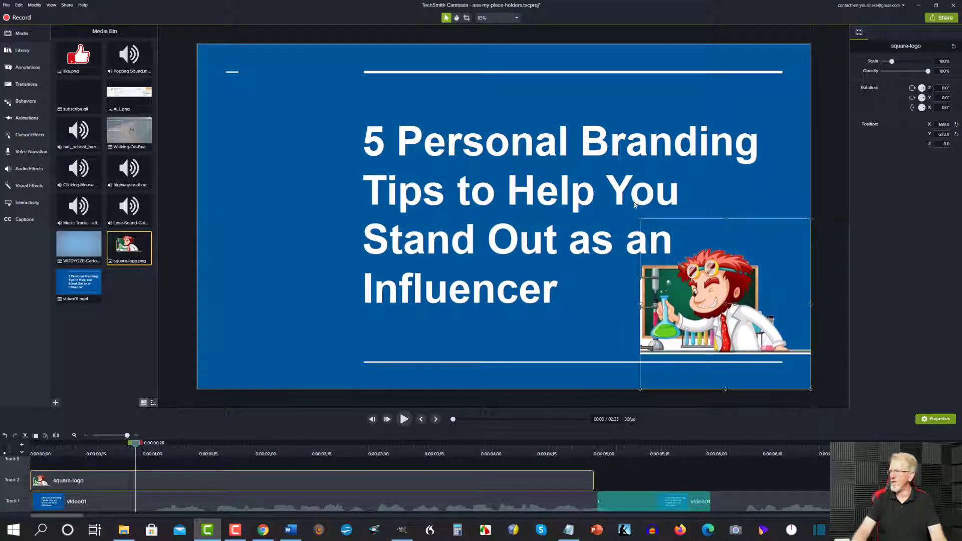
drag(639, 218, 725, 305)
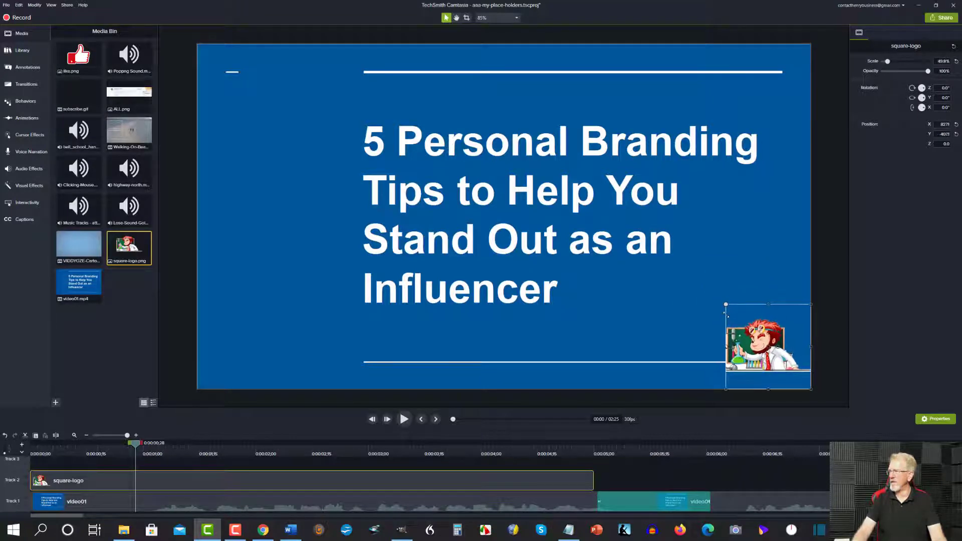
click(903, 71)
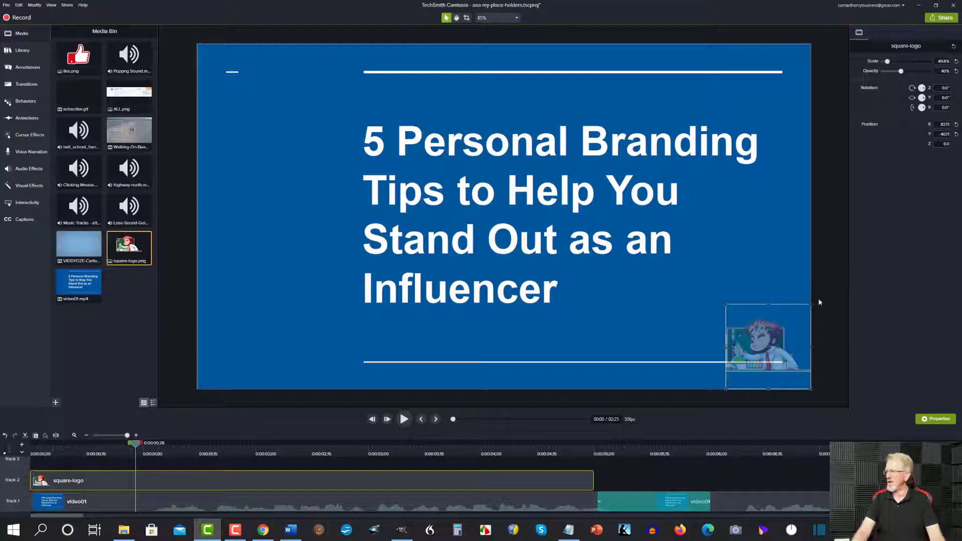
- Extend the square-logo clip to the end of video01 and shift both tracks' clips about 30 seconds later
click(549, 504)
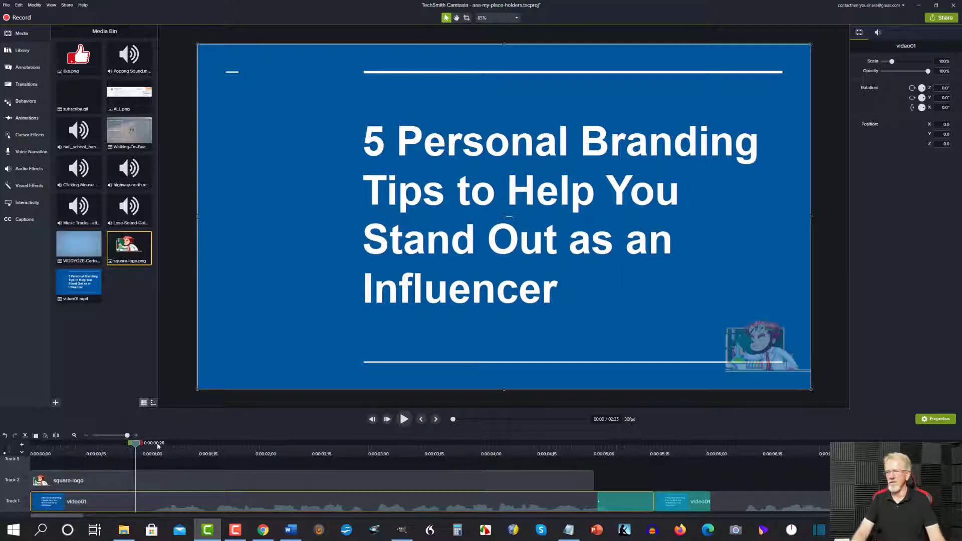
mouse_move(127, 436)
mouse_down()
mouse_move(74, 441)
mouse_move(110, 436)
mouse_up()
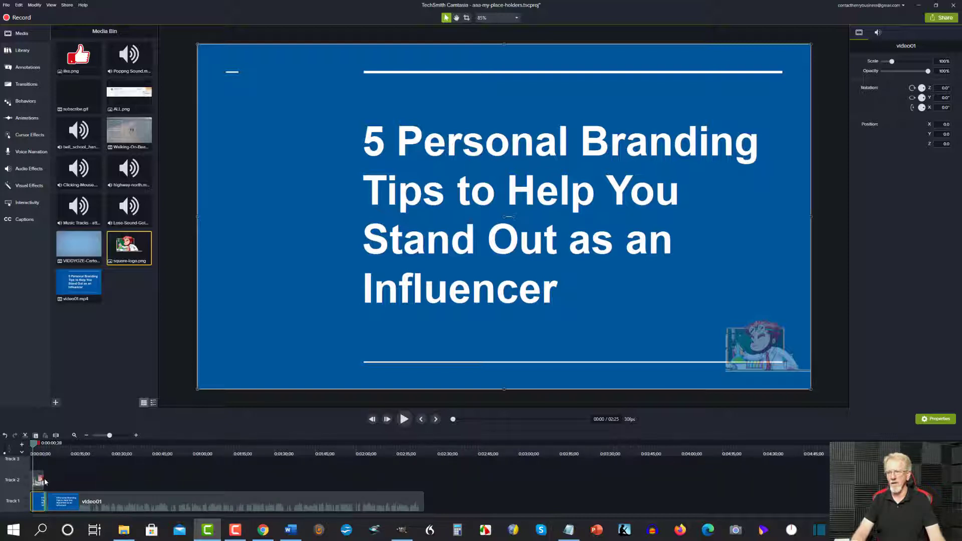
drag(42, 480, 31, 511)
drag(141, 497, 225, 503)
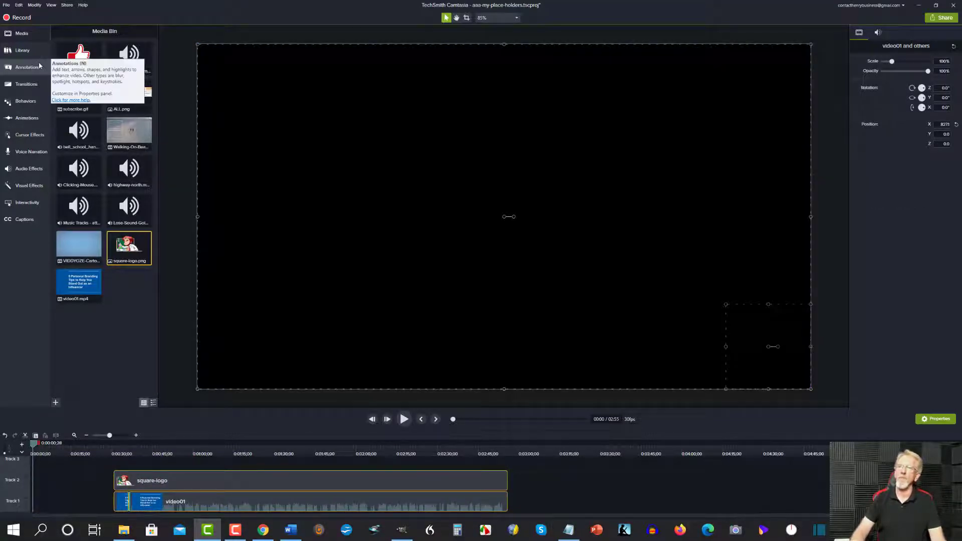
- Add the linewipe intro from the Camtasia 2018 library to the start of Track 1
click(23, 51)
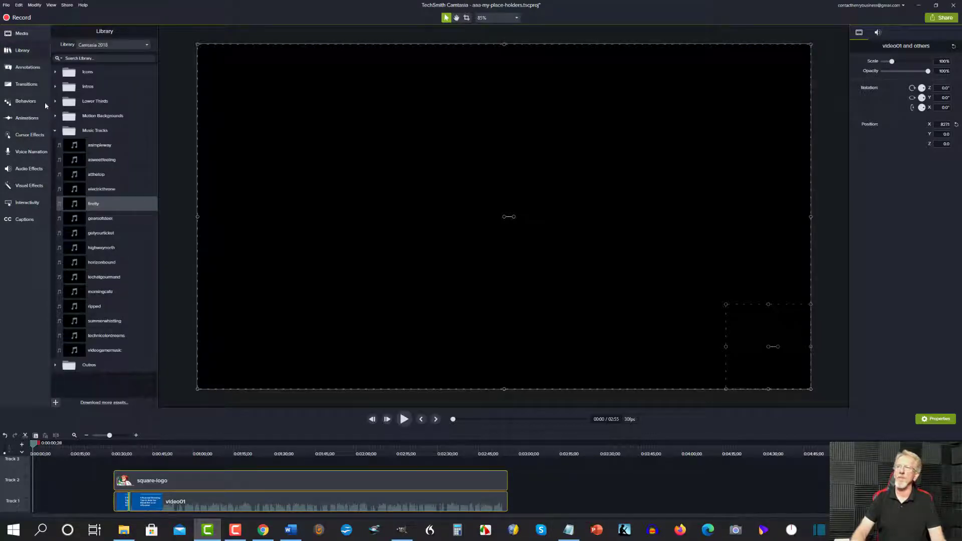
click(55, 130)
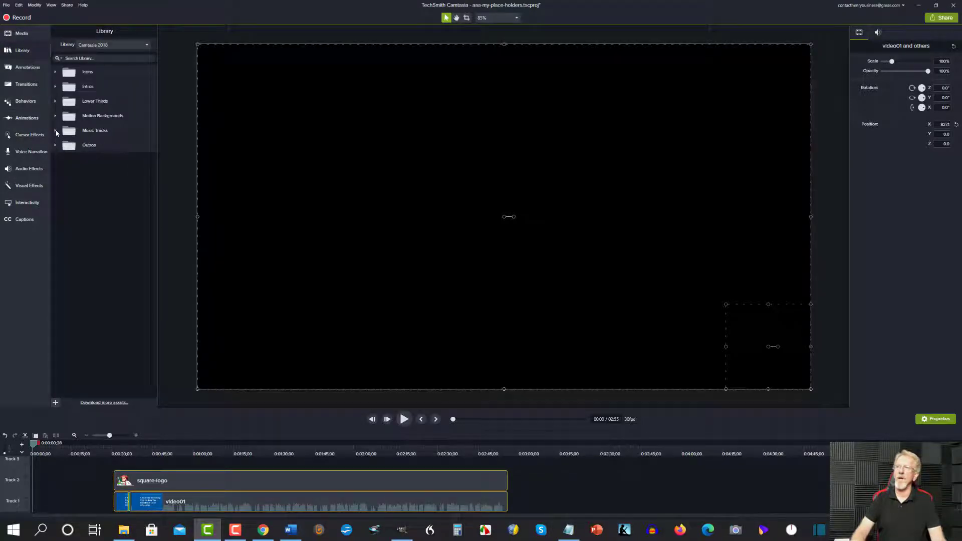
click(55, 88)
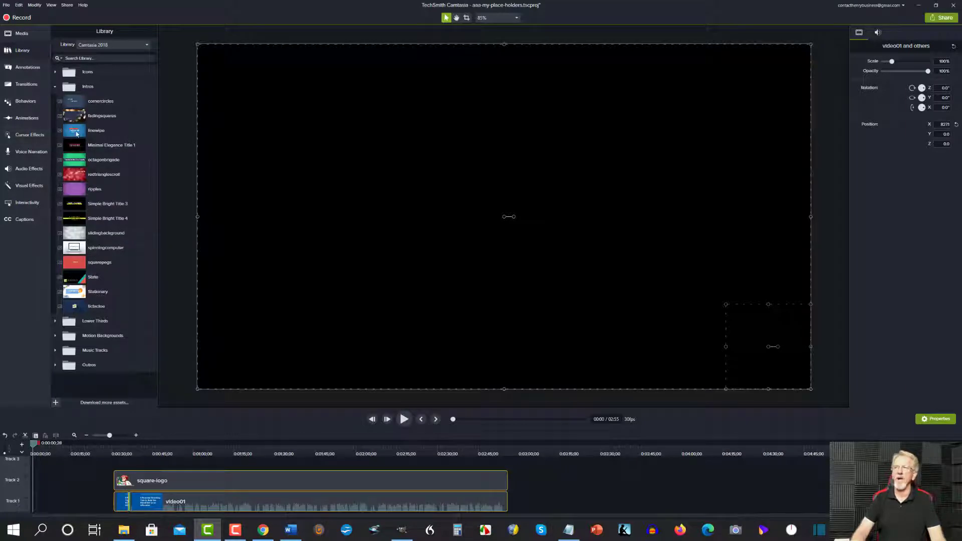
drag(76, 132, 24, 516)
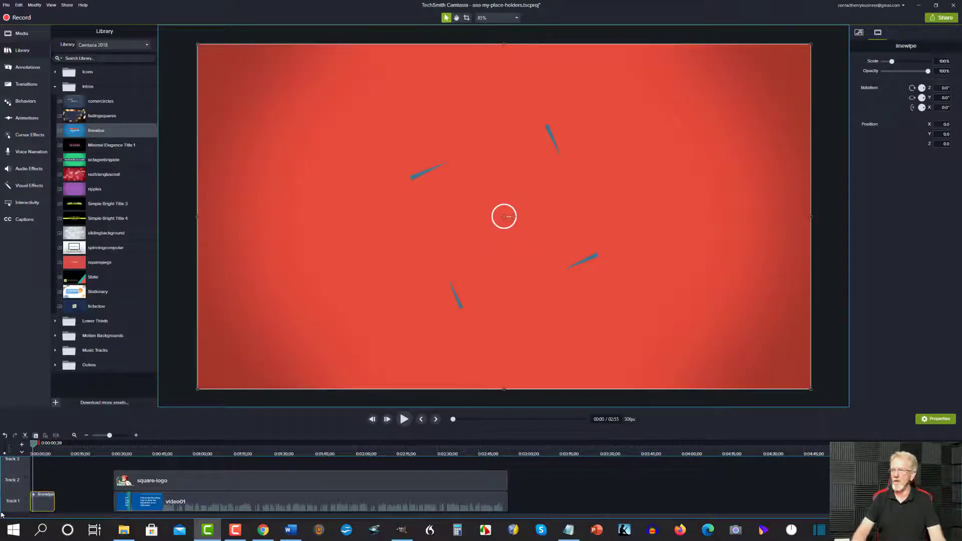
drag(2, 515, 1, 514)
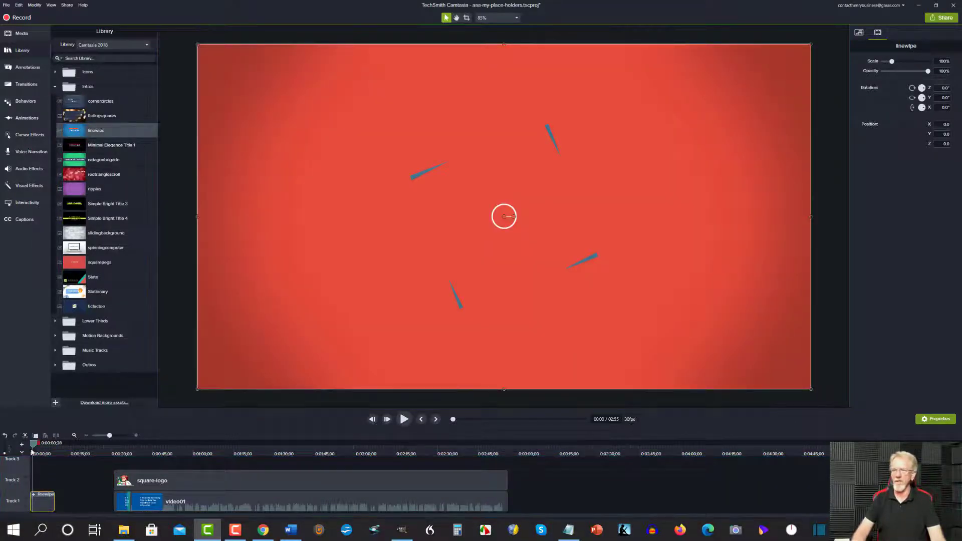
- Play the intro to about 5 seconds and replace the "Camtasia" text in the red bar with a person's full name
drag(33, 446, 30, 446)
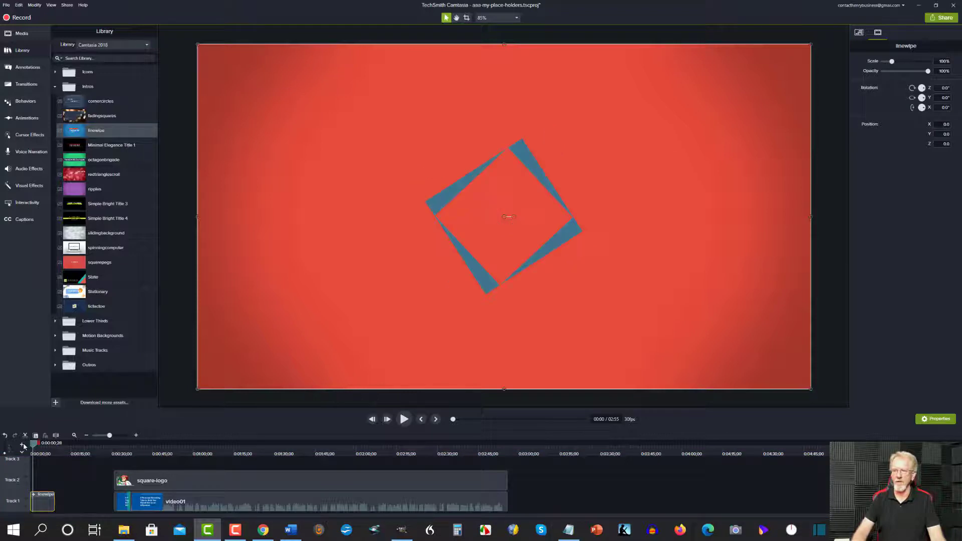
click(404, 420)
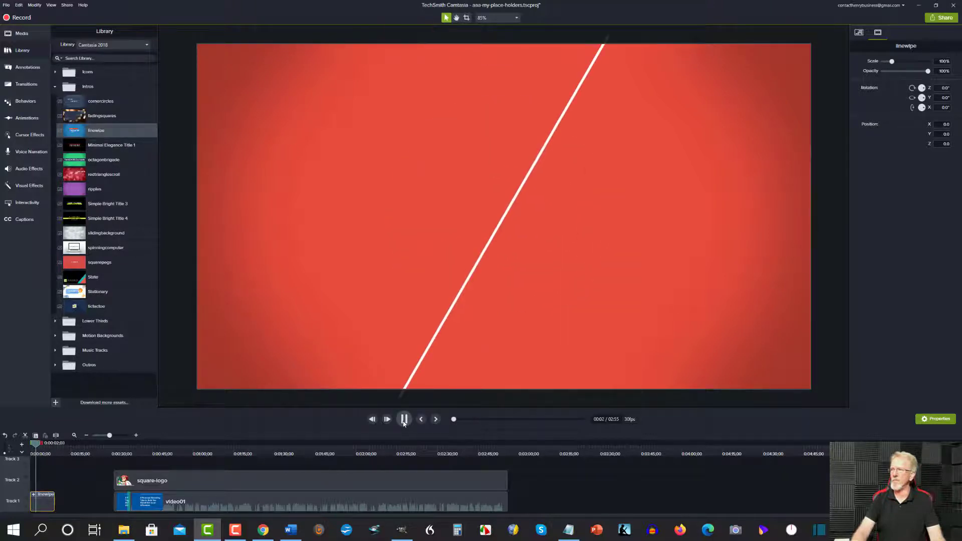
click(404, 421)
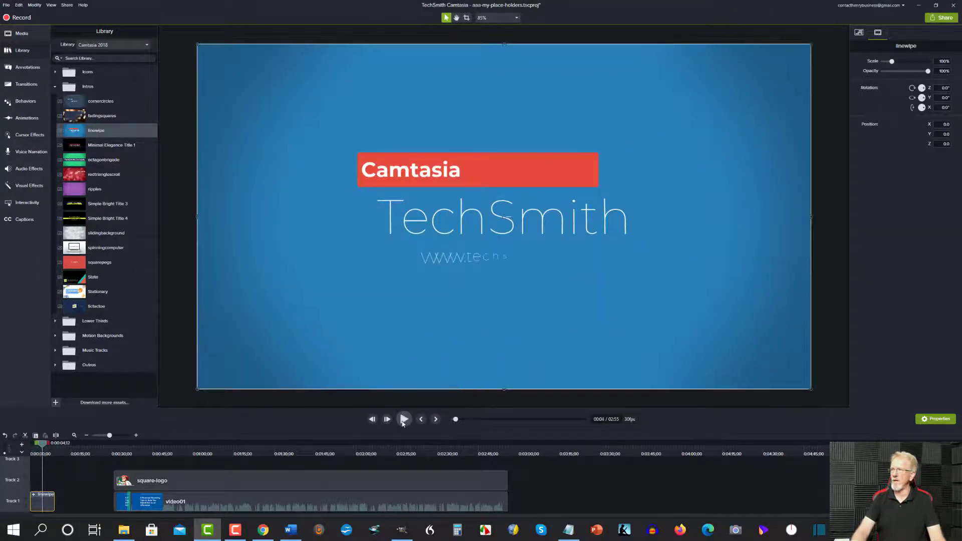
click(403, 420)
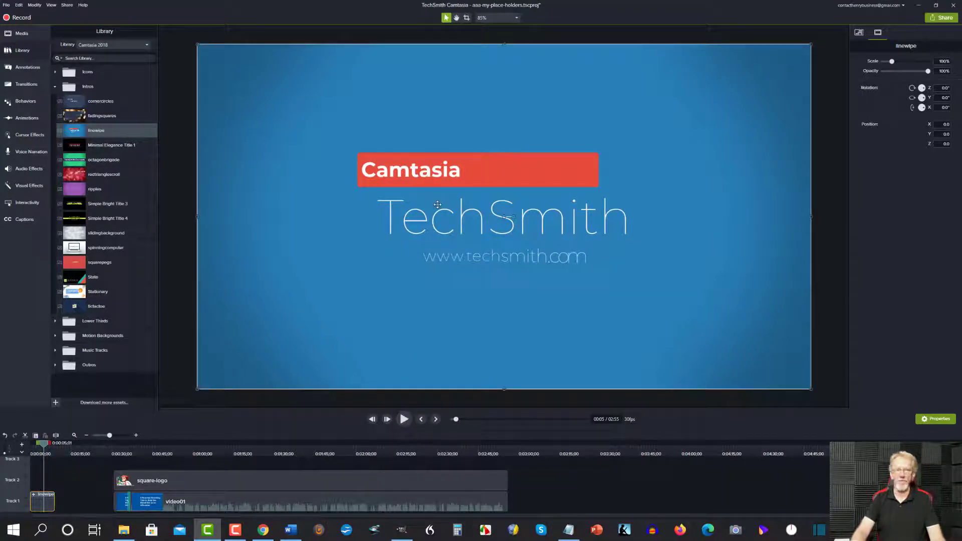
double_click(419, 168)
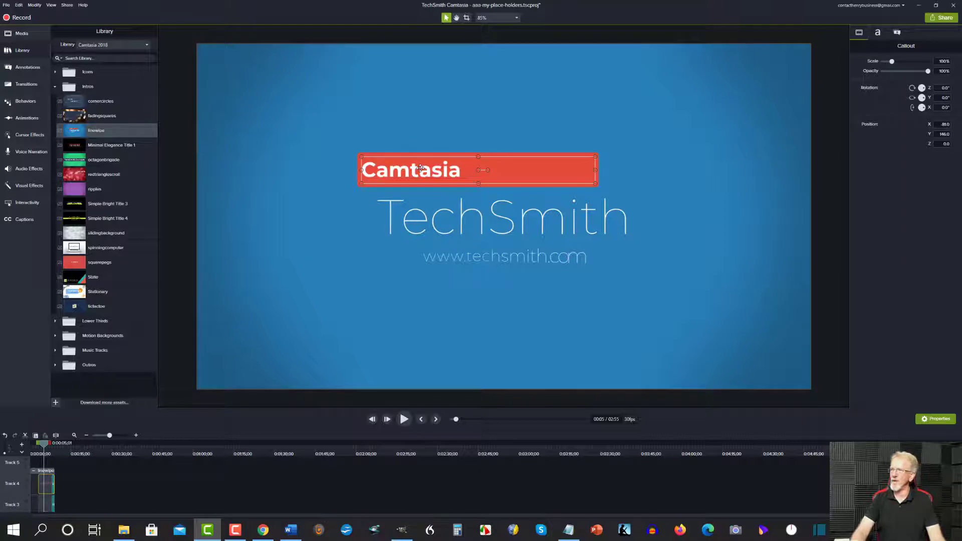
double_click(419, 167)
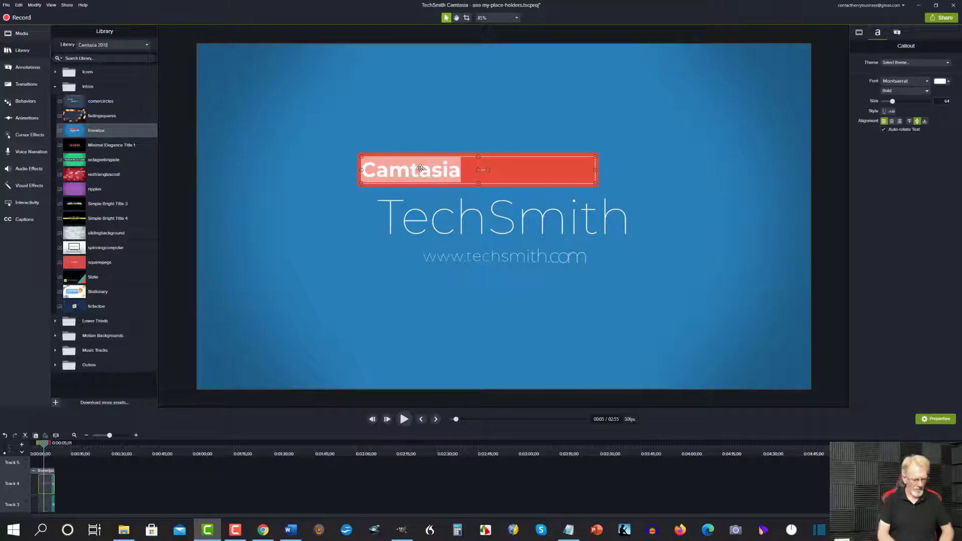
text(J)
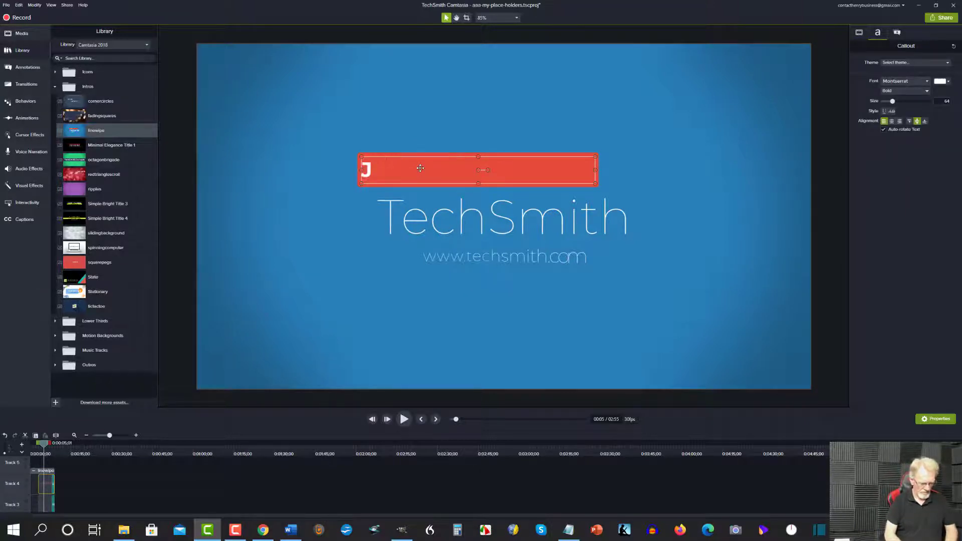
text(ow)
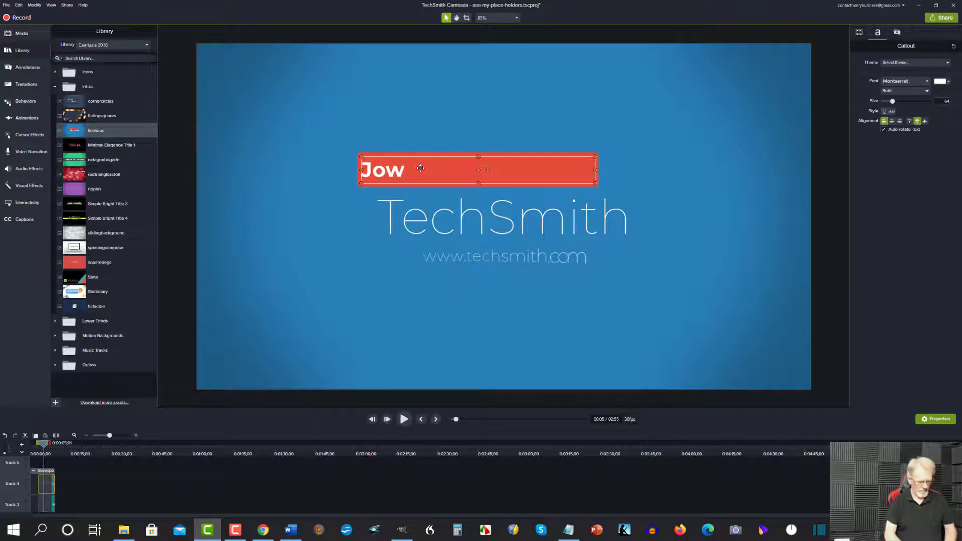
text( Blow)
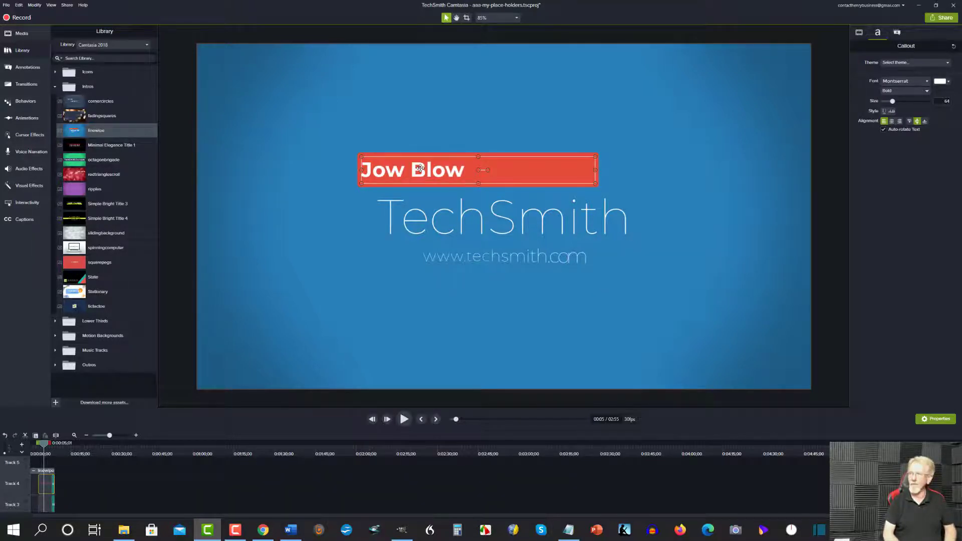
- Replace the large "TechSmith" title of the intro with "Joe Blow Enterprises"
double_click(479, 225)
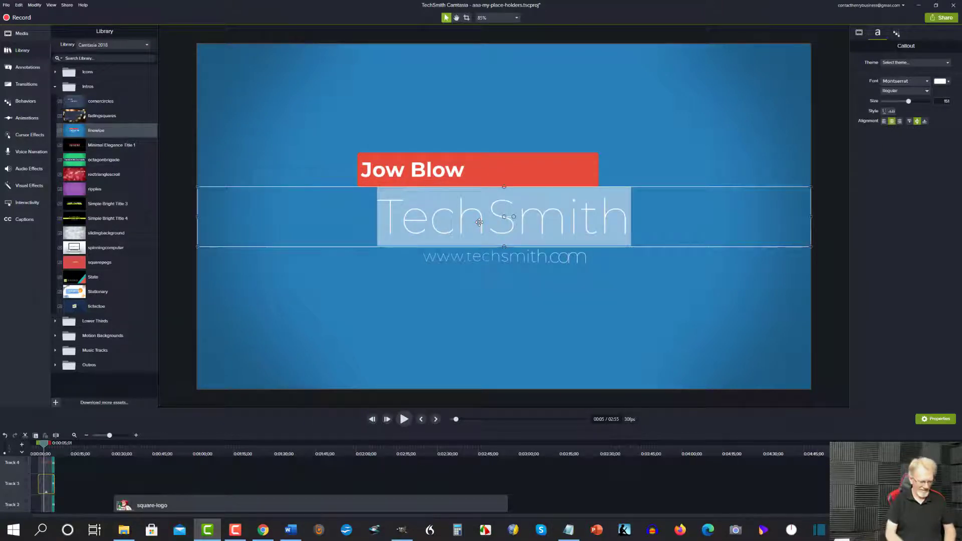
text(Jo)
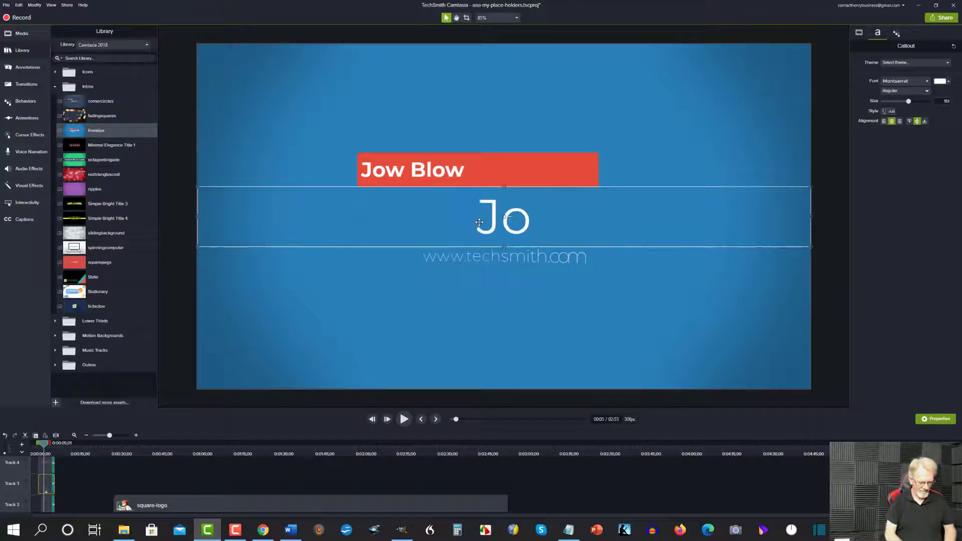
text(e Blow)
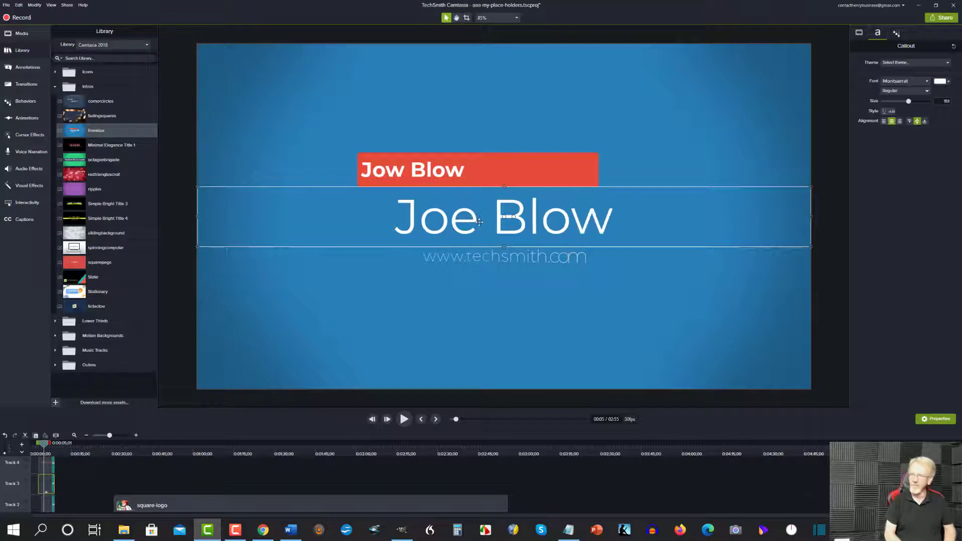
text( Ente)
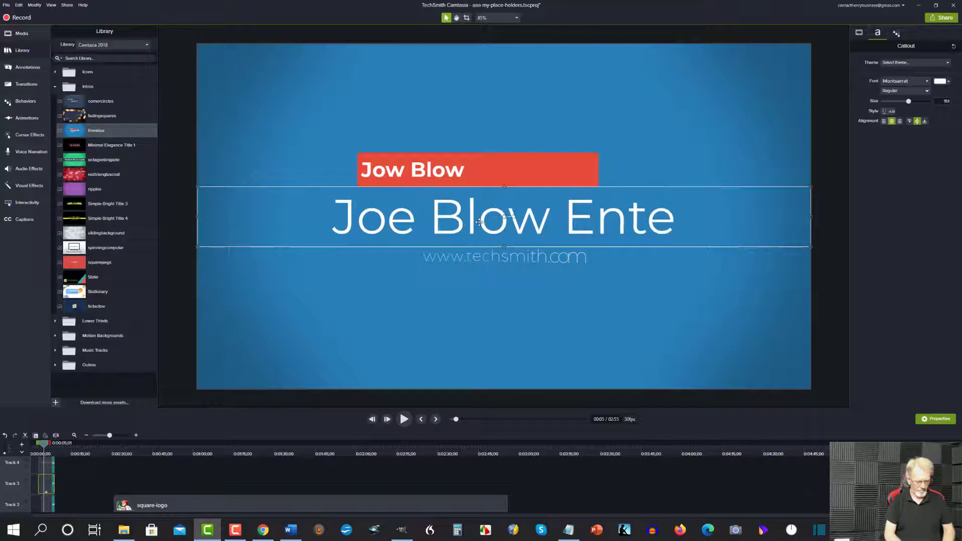
text(rprises)
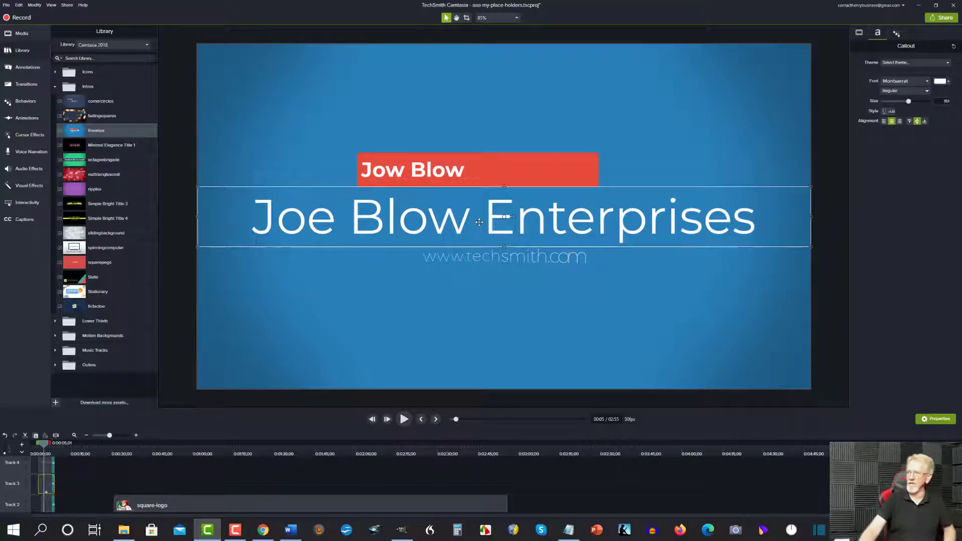
click(514, 256)
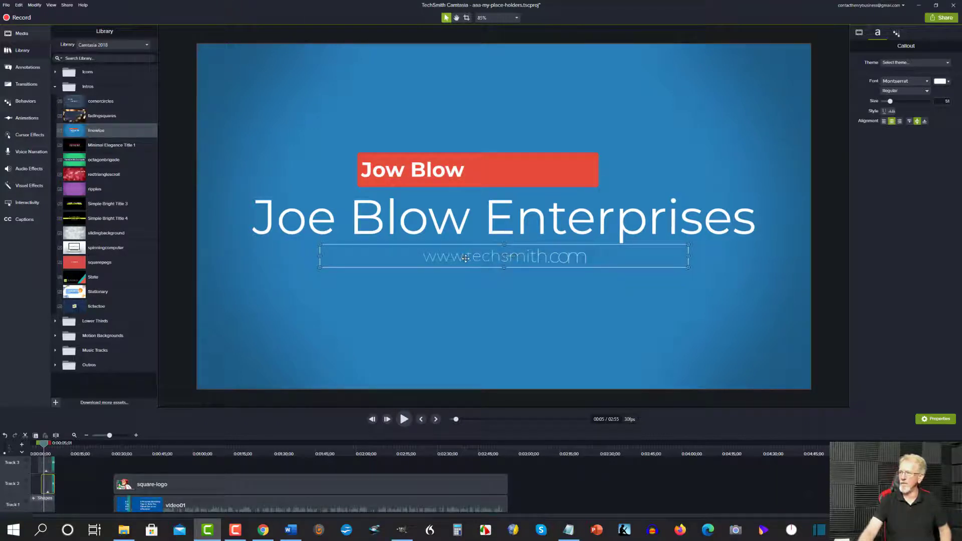
double_click(546, 259)
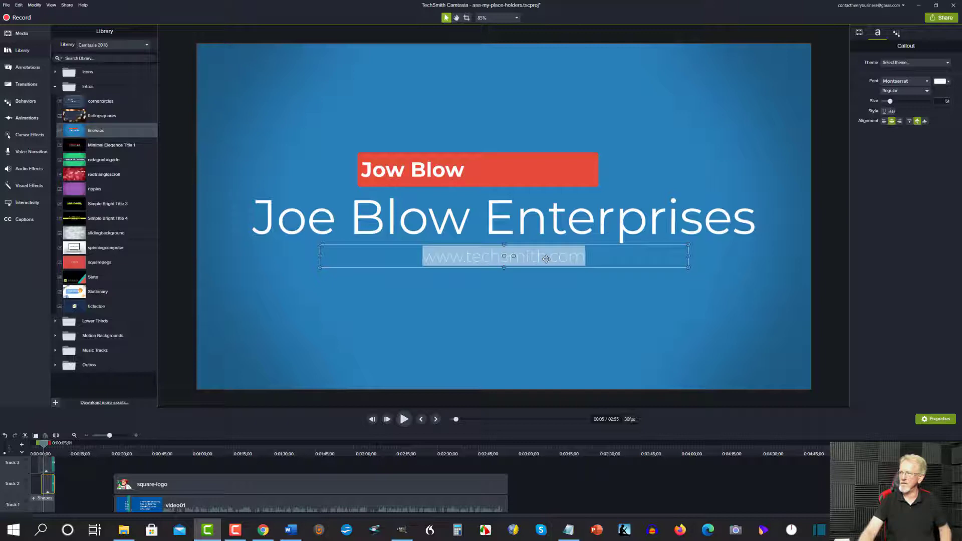
text(w)
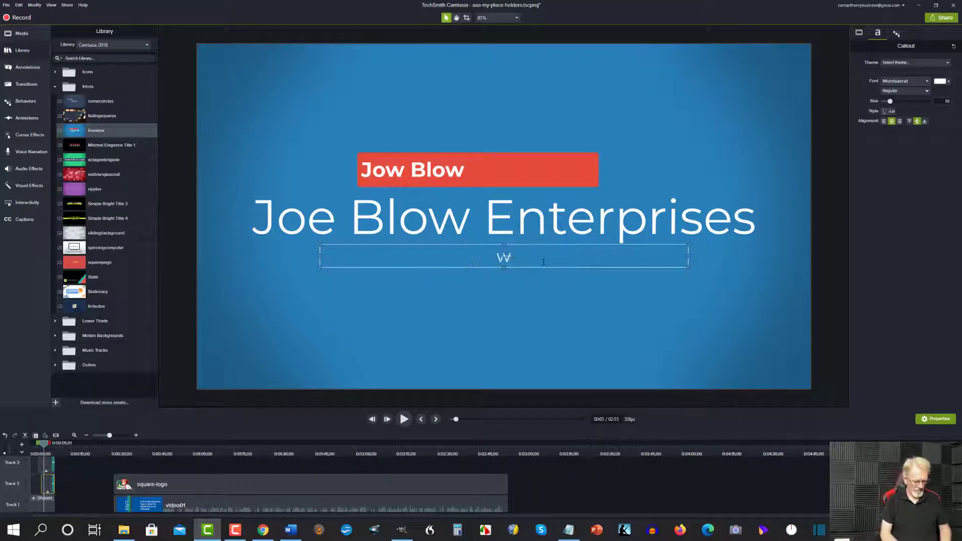
text(ww.jowblow)
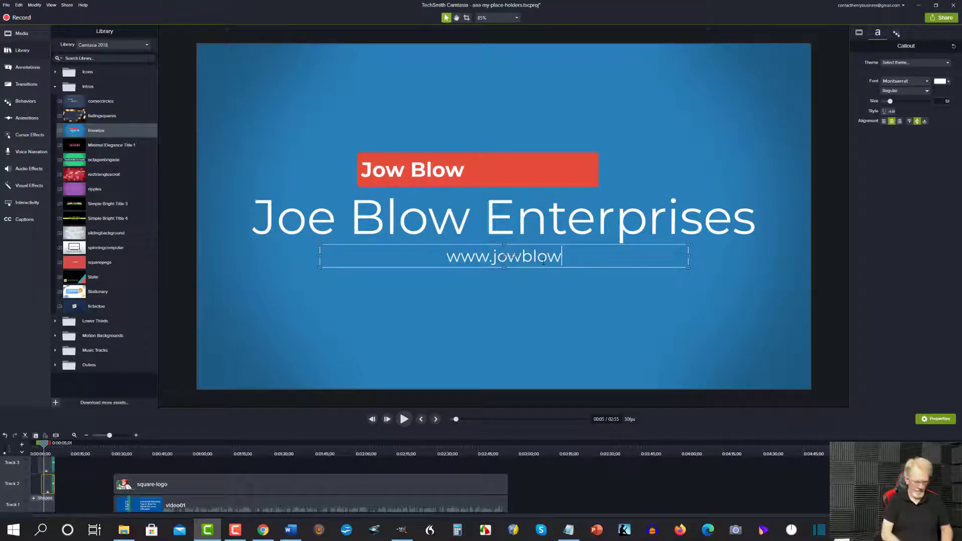
text(ent.com)
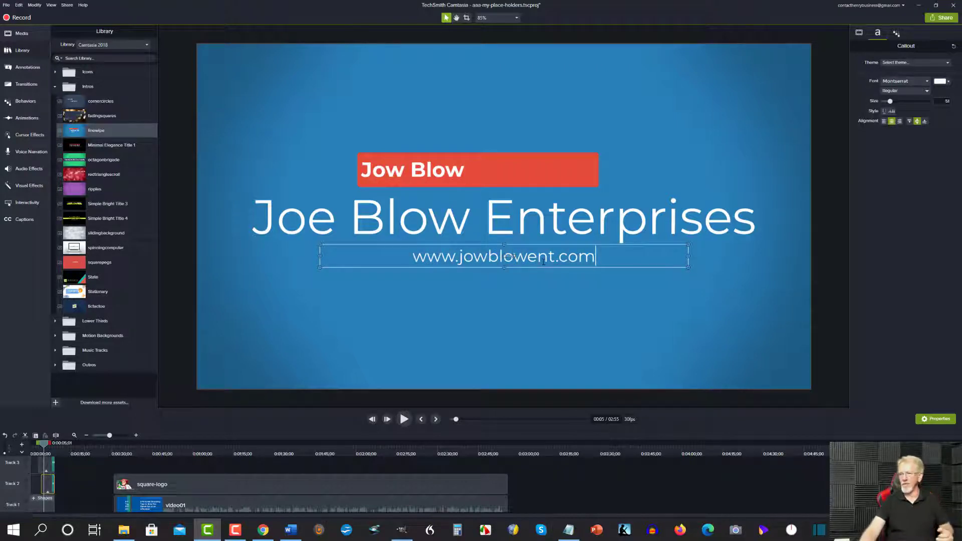
- Move the square-logo and video01 clips together to earlier on the timeline so they start right where the intro ends
drag(97, 463, 630, 511)
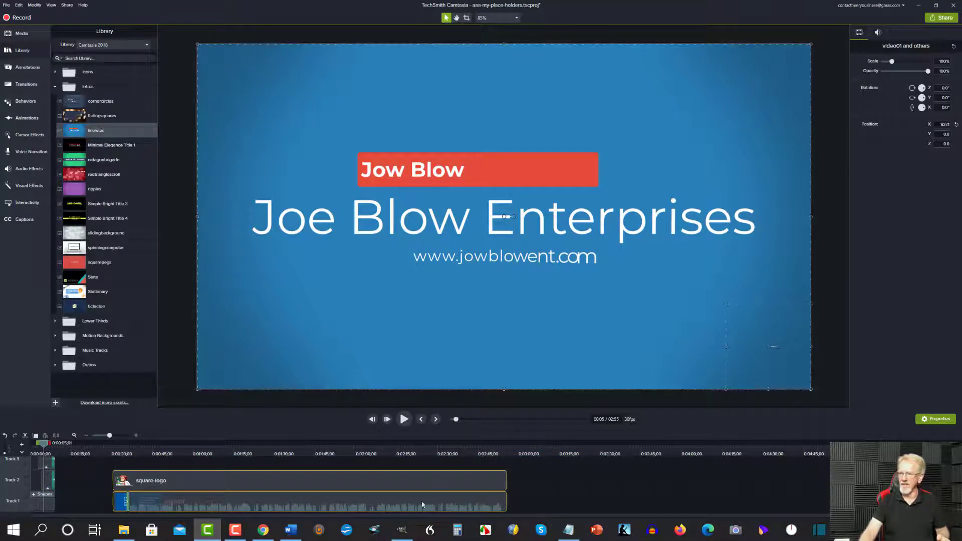
drag(429, 504, 370, 504)
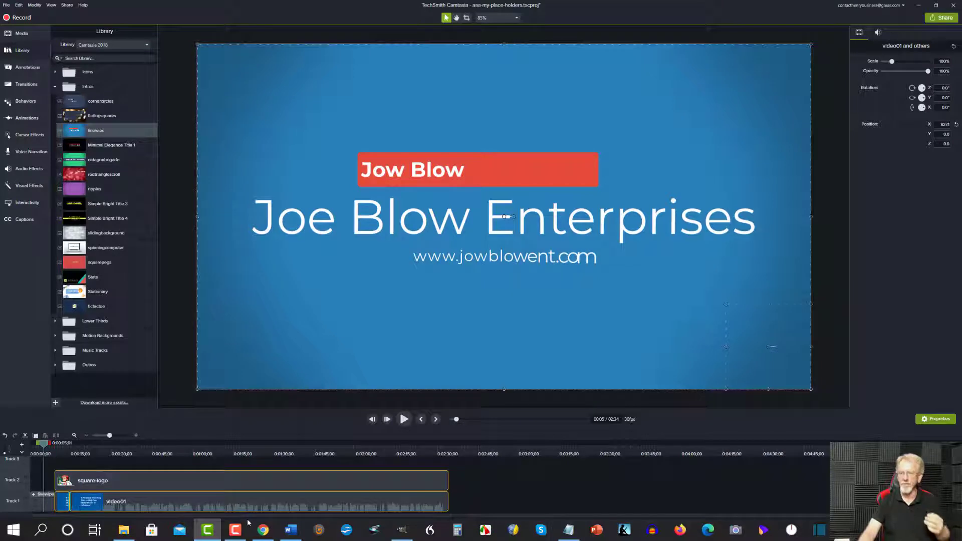
- Add the firefly music track from the Camtasia 2018 library to the start of Track 3
click(55, 87)
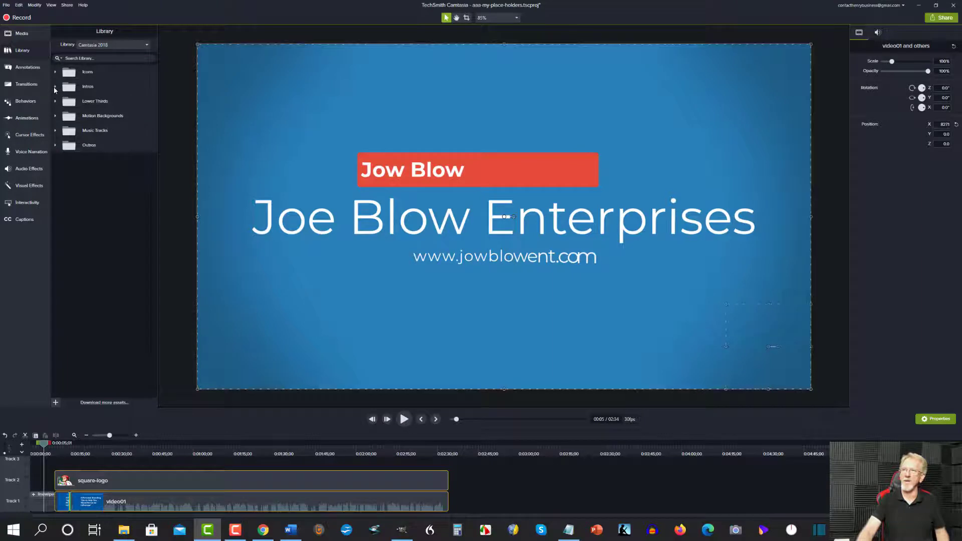
click(56, 131)
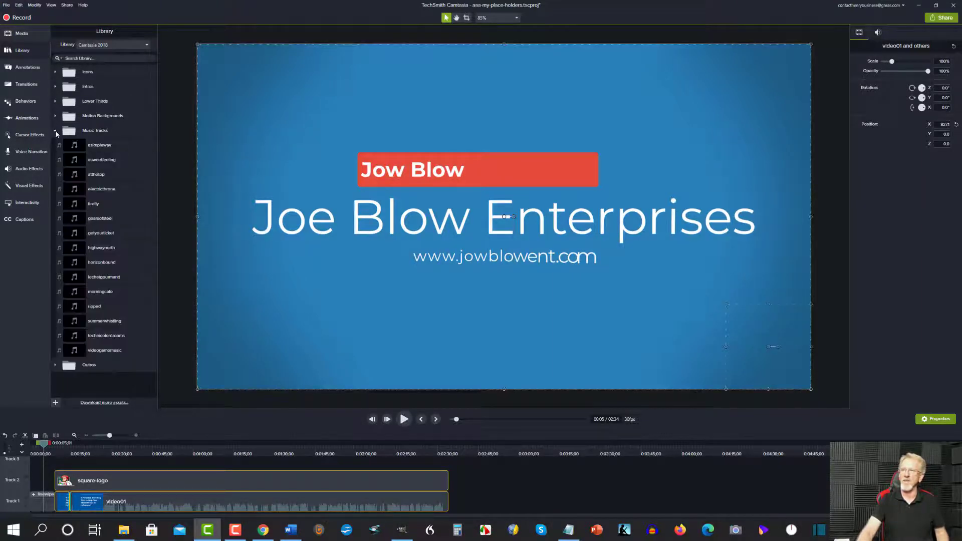
click(74, 205)
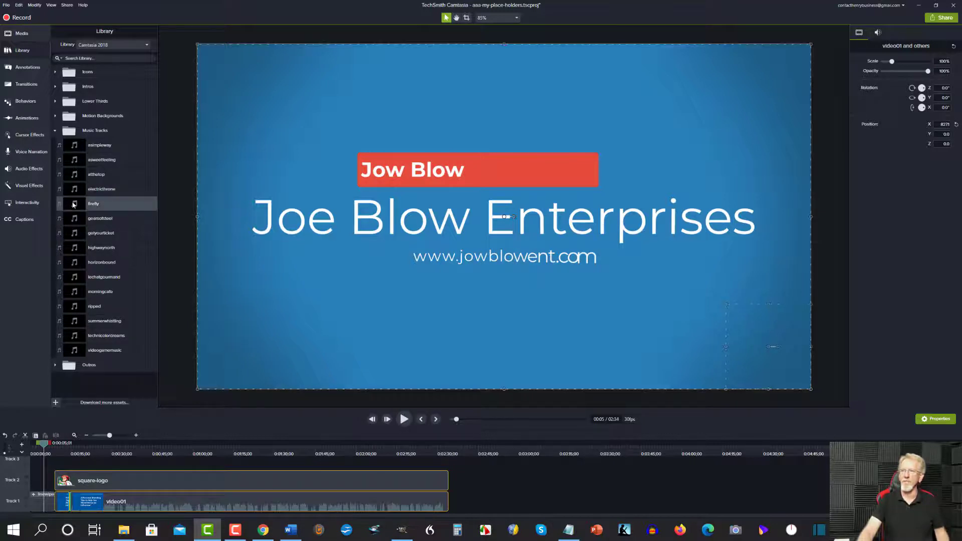
drag(73, 205, 28, 497)
scroll(71, 477, down, 1)
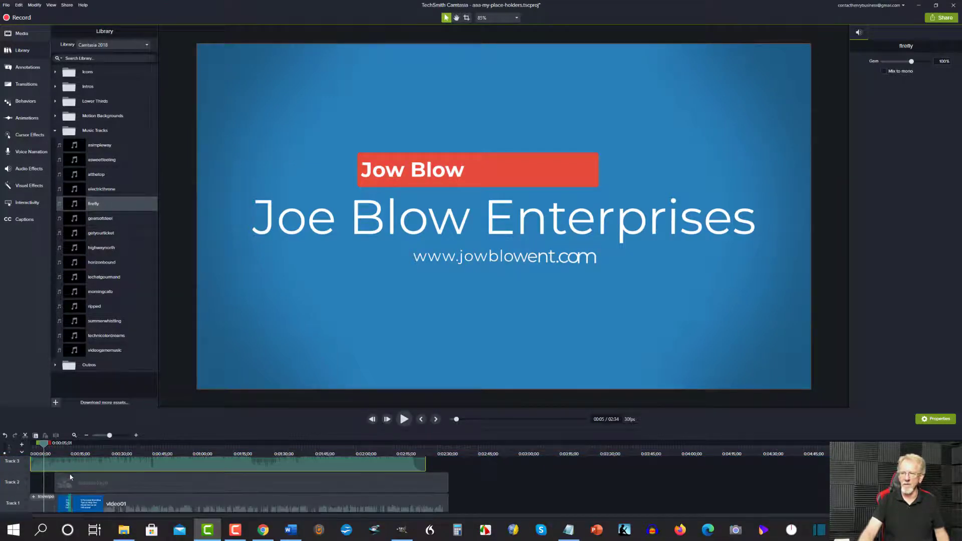
- Split the firefly music at 9 seconds, where the intro ends, and select the part after the split
drag(44, 447, 55, 454)
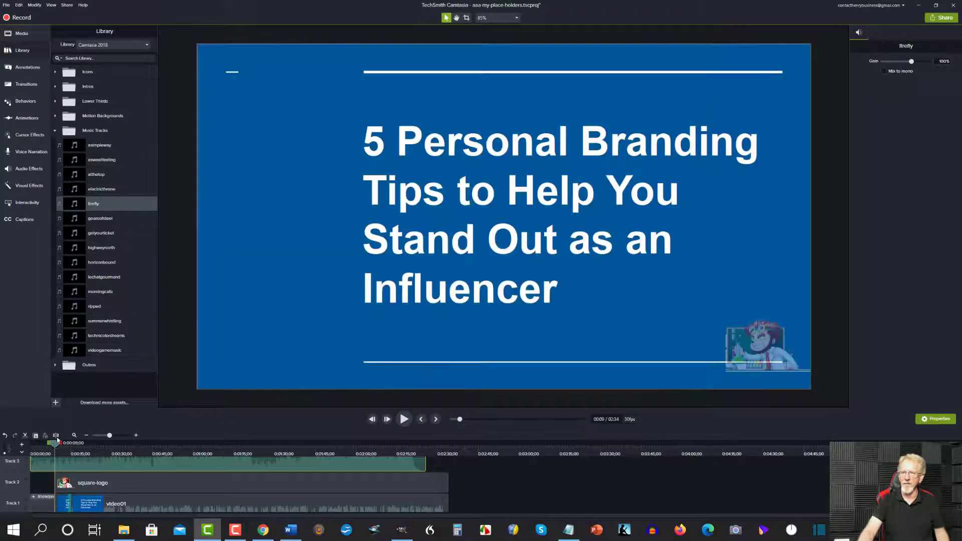
click(55, 435)
click(74, 462)
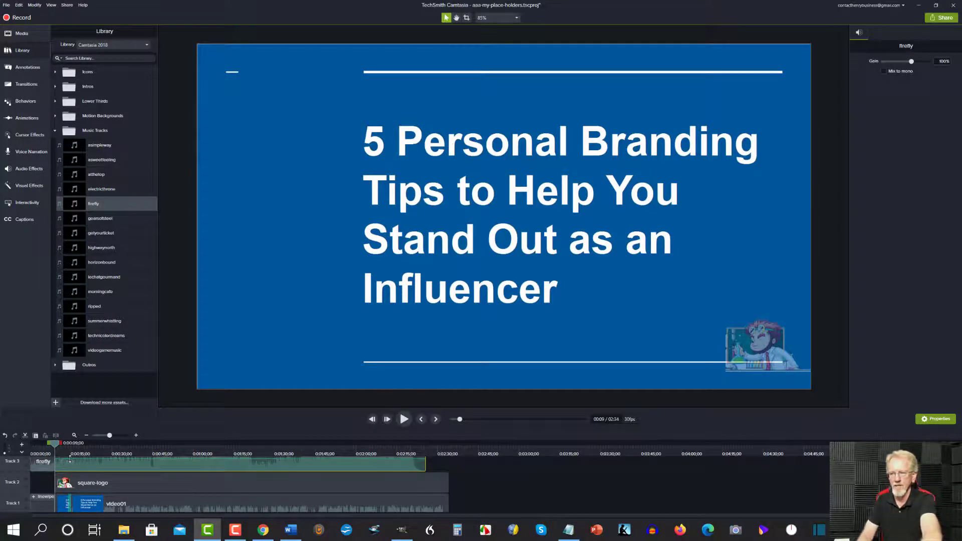
- Lower the volume of the firefly part above video01 to a faint background level, and select the opening firefly part
drag(70, 459, 70, 468)
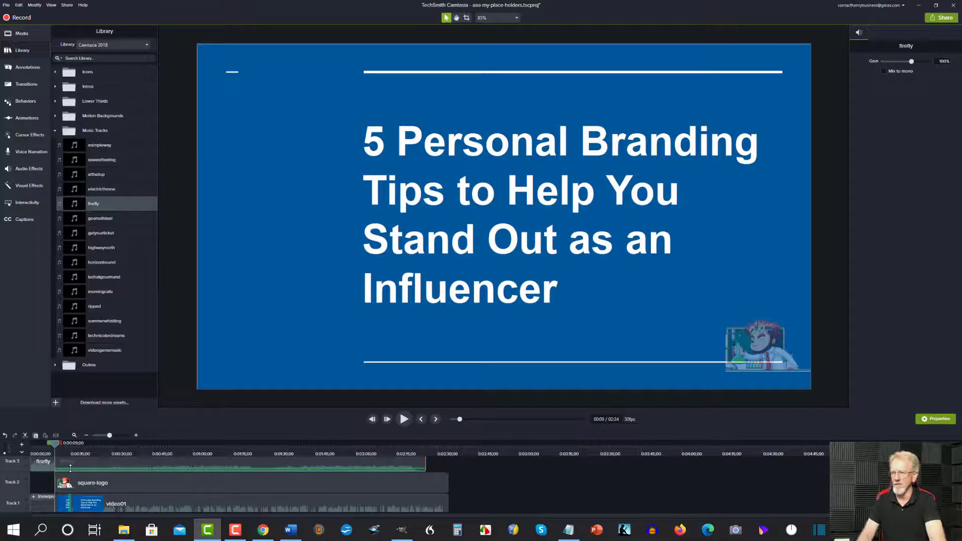
drag(71, 469, 70, 470)
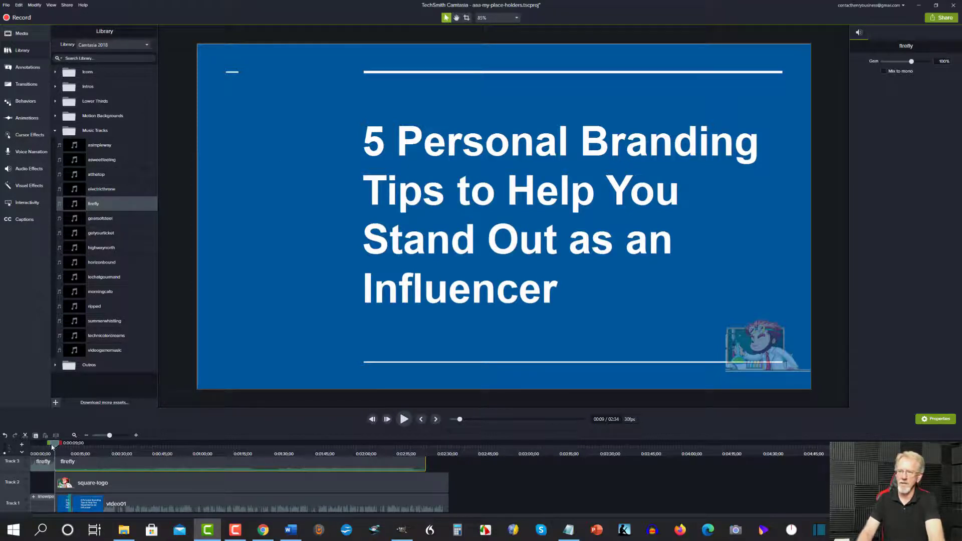
click(43, 462)
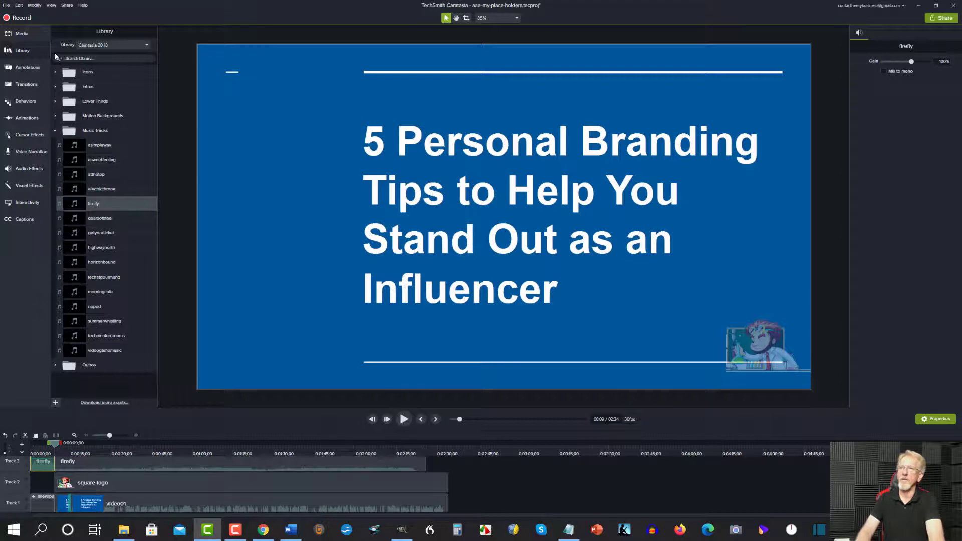